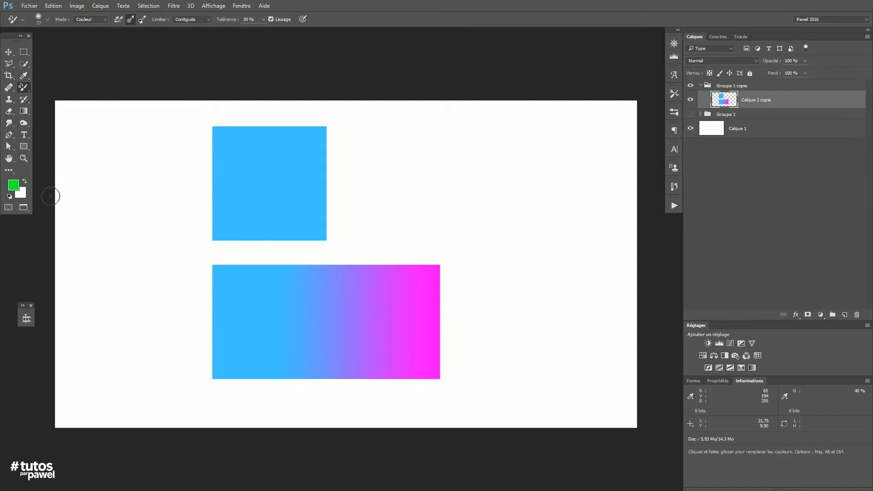
Confirm green 00ff2a as the foreground colour and set the Color Replacement mode to Couleur
left_click(14, 185)
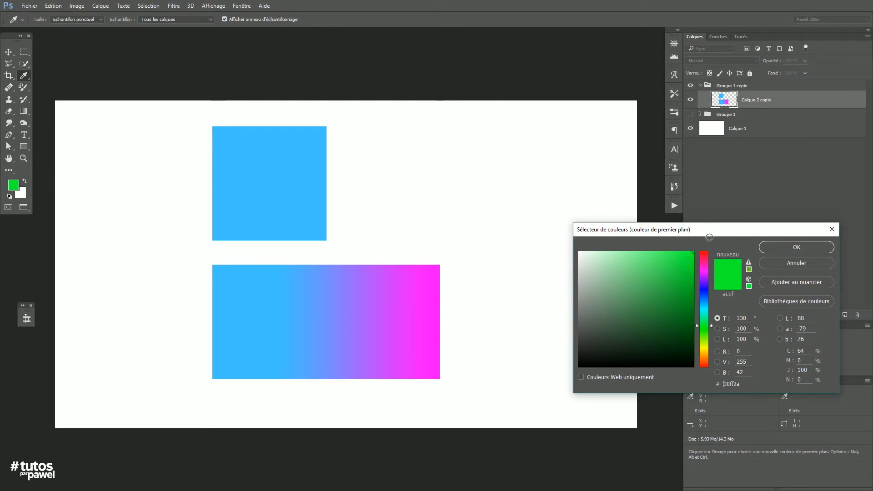
left_click(789, 246)
key("b")
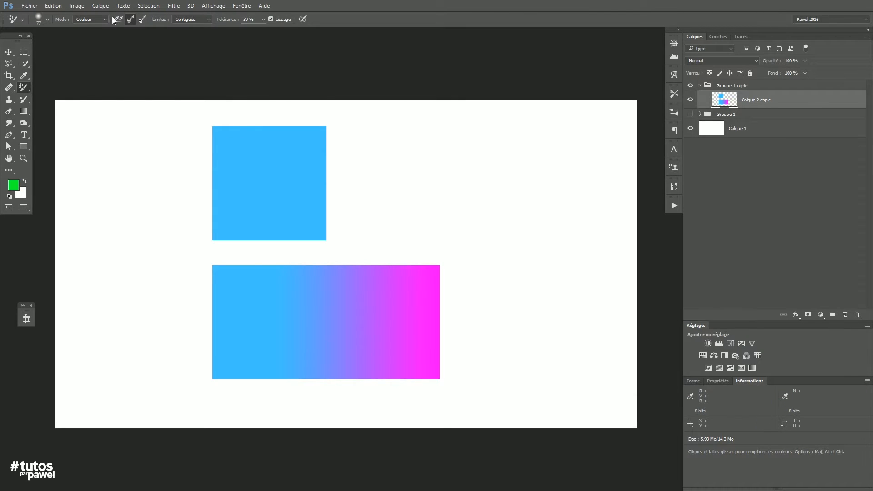
left_click(94, 19)
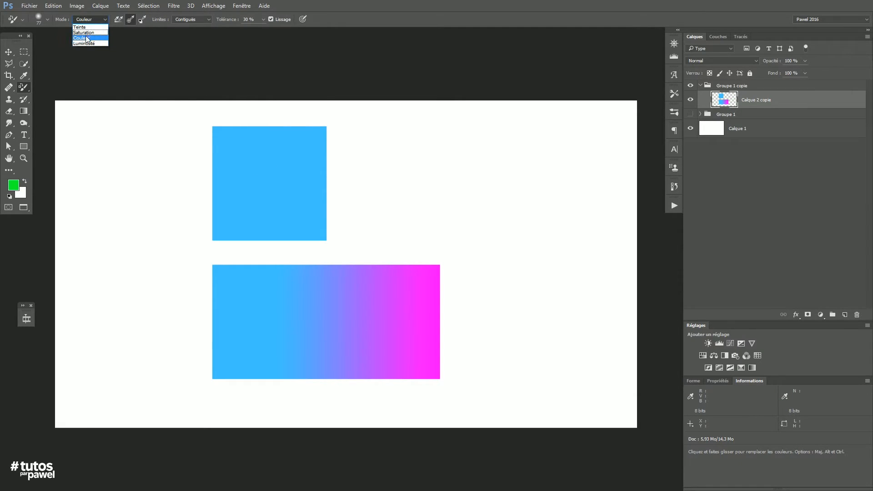
left_click(90, 38)
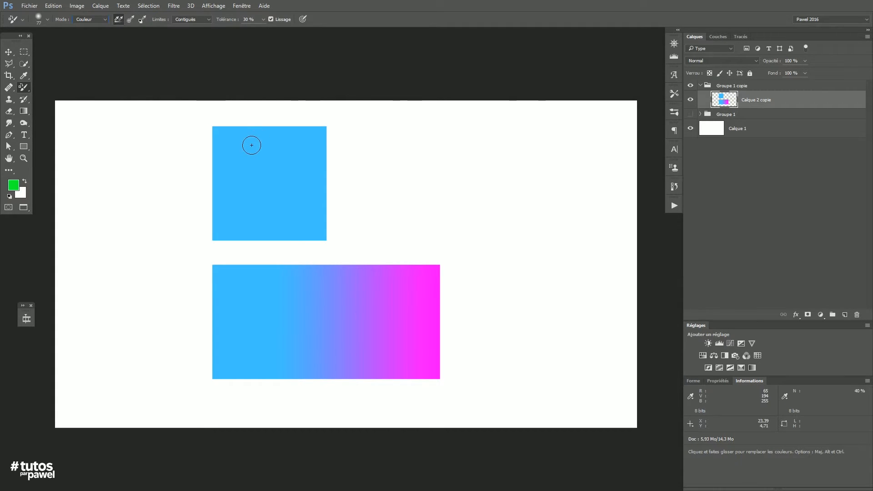
Paint the blue square green with continuous sampling at 30 % tolerance, and undo the strokes
left_click(226, 146)
mouse_move(226, 146)
left_mouse_down()
mouse_move(222, 219)
mouse_move(217, 168)
mouse_move(234, 219)
mouse_move(237, 166)
mouse_move(252, 130)
mouse_move(288, 285)
mouse_move(314, 132)
mouse_move(327, 142)
mouse_move(302, 238)
mouse_move(260, 210)
left_mouse_up()
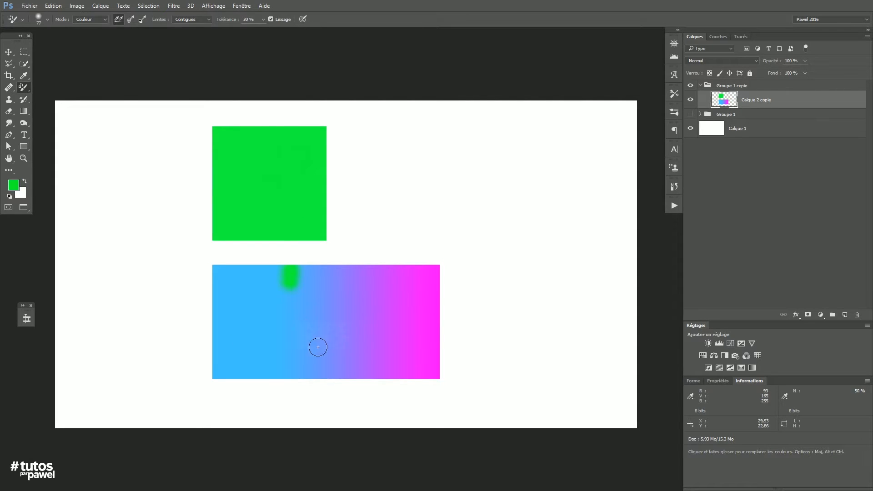
key("ctrl")
key("ctrl+alt+z")
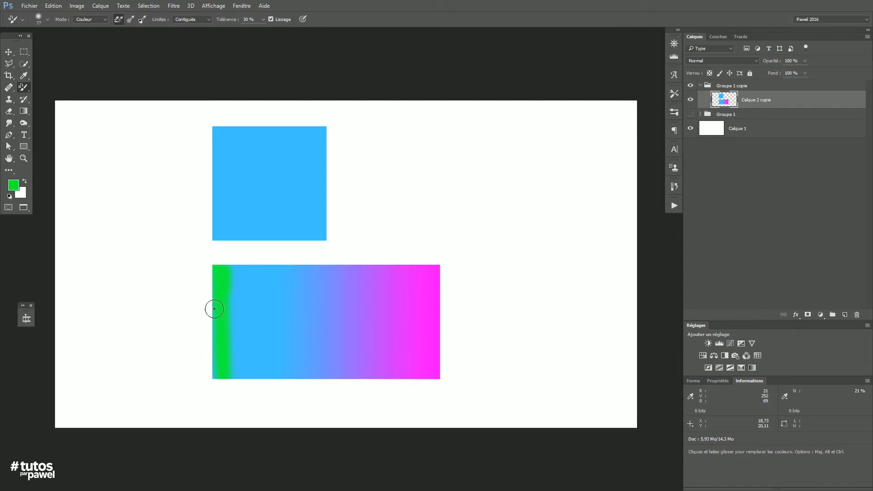
Paint the whole blue-to-magenta gradient rectangle green with continuous sampling at 30 % tolerance, and undo the strokes
mouse_move(234, 255)
left_mouse_down()
mouse_move(248, 339)
mouse_move(258, 275)
mouse_move(265, 286)
mouse_move(294, 391)
left_mouse_up()
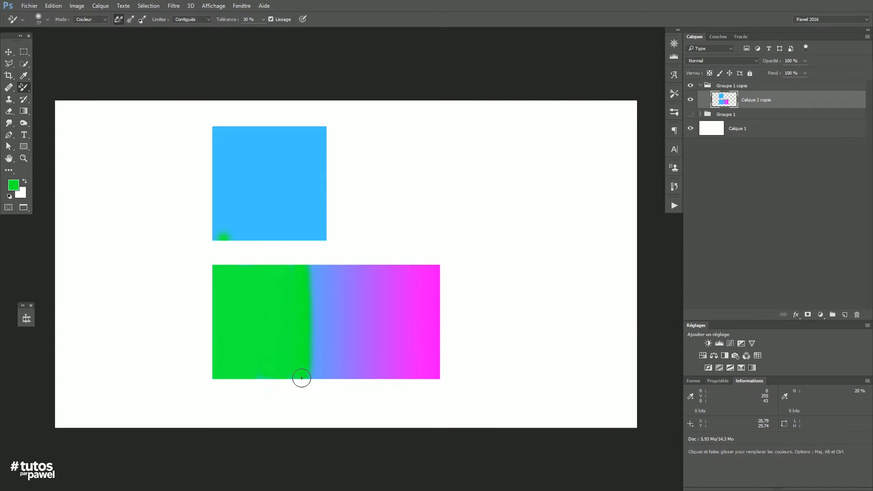
mouse_move(316, 326)
left_mouse_down()
mouse_move(335, 257)
mouse_move(351, 388)
mouse_move(364, 372)
left_mouse_up()
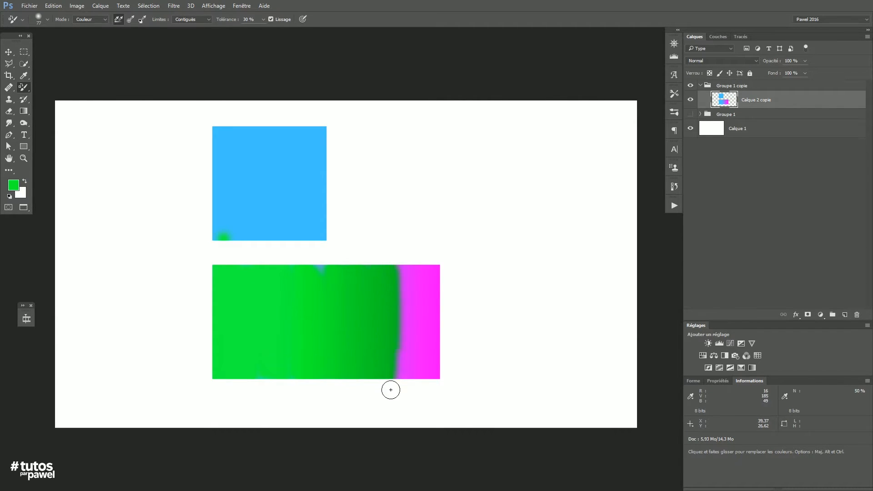
mouse_move(400, 252)
left_mouse_down()
mouse_move(405, 405)
mouse_move(420, 370)
left_mouse_up()
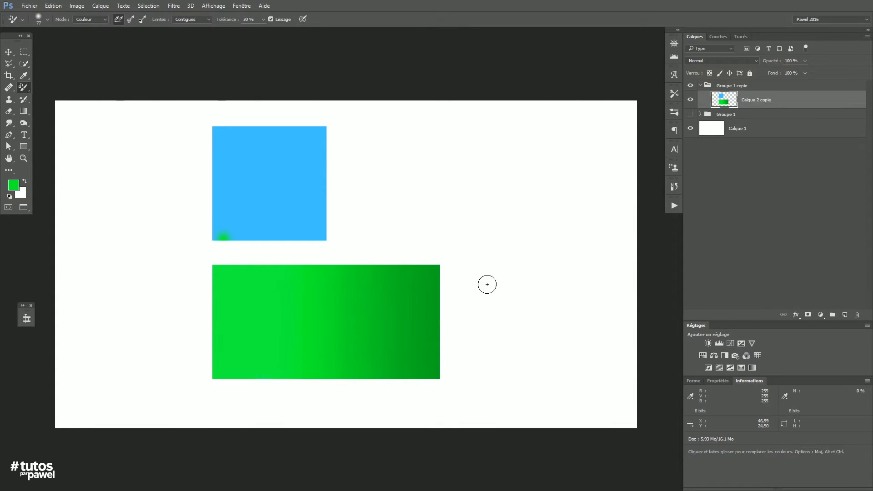
key("ctrl+z")
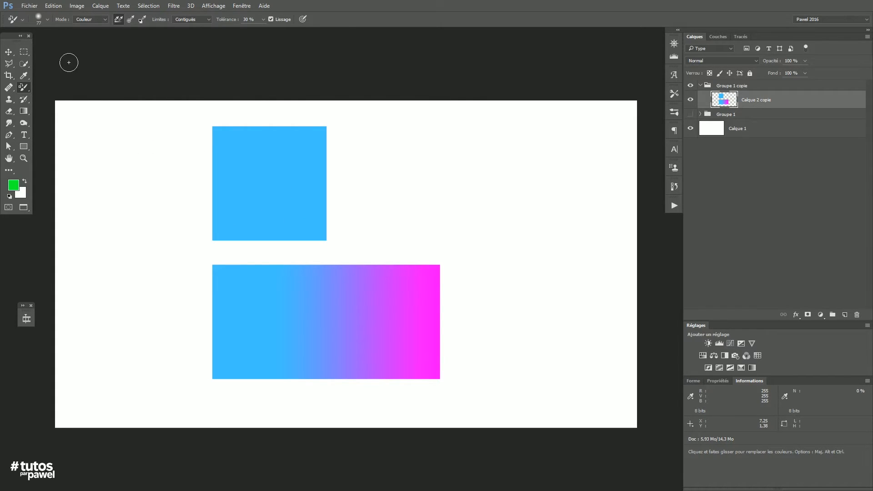
Switch the Color Replacement sampling to once and recolour the entire blue square green
left_click(131, 20)
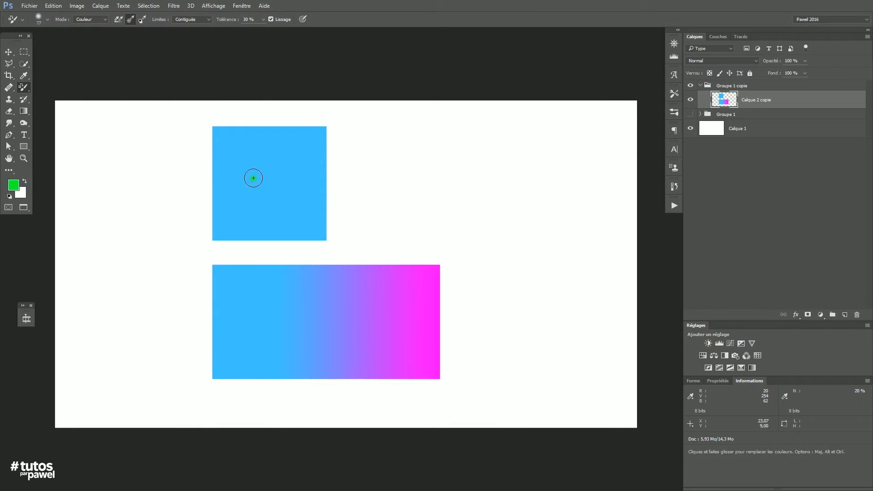
mouse_move(240, 229)
left_mouse_down()
mouse_move(222, 120)
mouse_move(219, 239)
mouse_move(218, 120)
mouse_move(237, 196)
left_mouse_up()
mouse_move(230, 139)
left_mouse_down()
mouse_move(359, 128)
mouse_move(207, 184)
mouse_move(236, 194)
mouse_move(254, 166)
mouse_move(356, 148)
mouse_move(312, 187)
mouse_move(325, 190)
mouse_move(313, 214)
mouse_move(270, 202)
mouse_move(340, 202)
mouse_move(340, 216)
mouse_move(282, 240)
left_mouse_up()
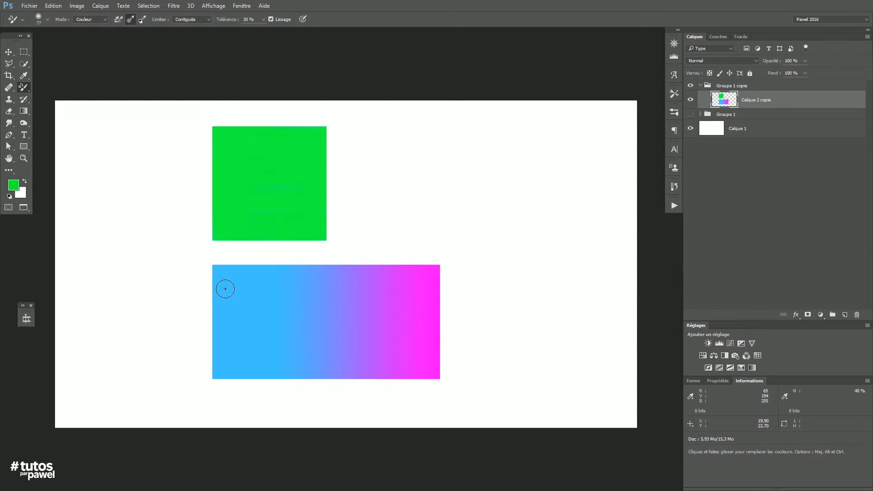
Paint the gradient rectangle green from its blue end with sampling once at 30 % tolerance, and undo the strokes
mouse_move(226, 294)
left_mouse_down()
mouse_move(225, 323)
mouse_move(219, 279)
mouse_move(211, 382)
mouse_move(230, 385)
mouse_move(238, 352)
mouse_move(249, 349)
mouse_move(261, 371)
left_mouse_up()
mouse_move(272, 339)
left_mouse_down()
mouse_move(297, 374)
mouse_move(315, 362)
mouse_move(317, 372)
left_mouse_up()
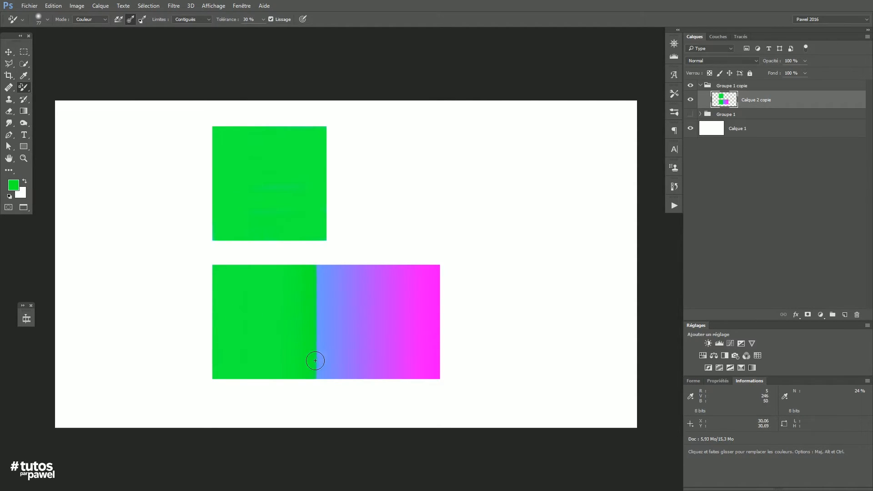
key("ctrl+z")
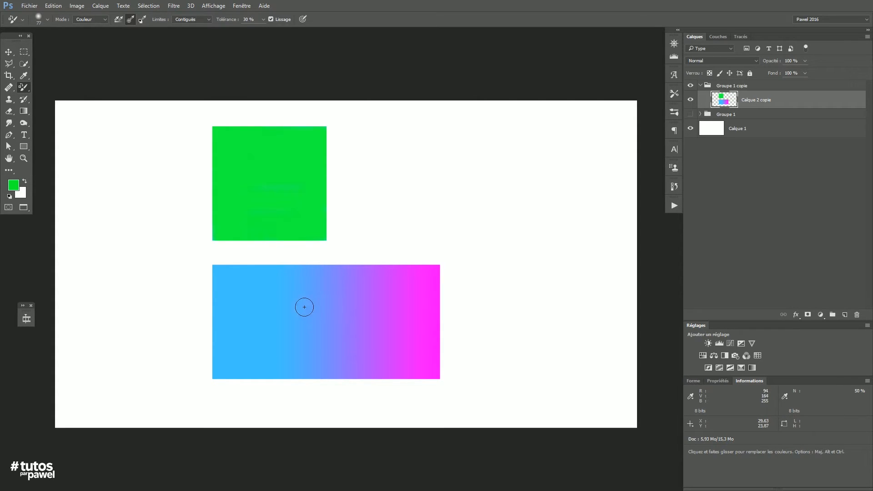
left_click_drag(297, 309, 306, 310)
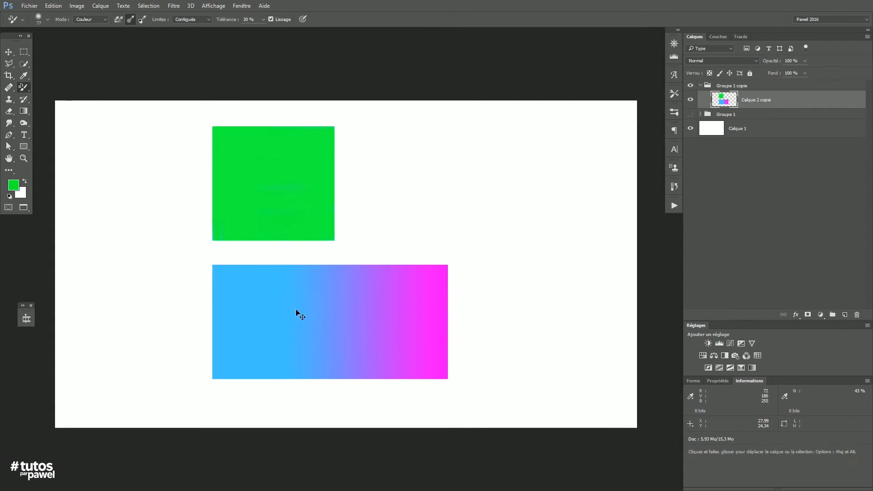
key("ctrl+z")
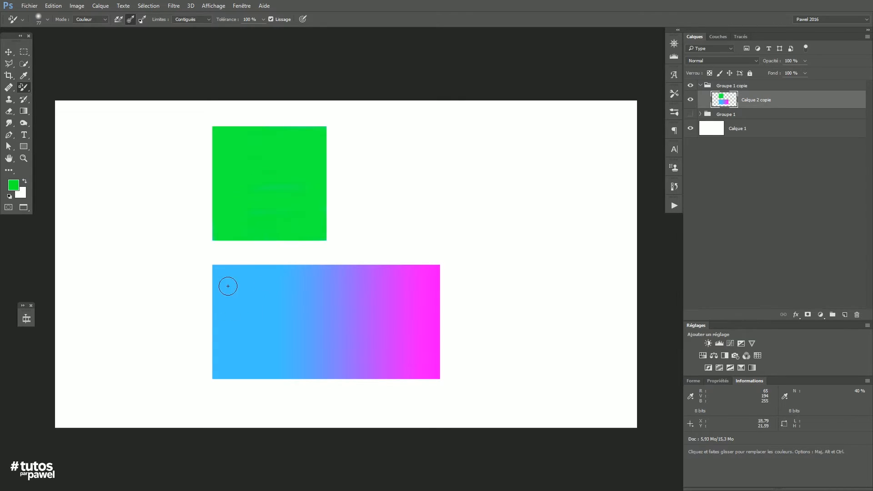
Paint the gradient rectangle green from its blue end with sampling once at 100 % tolerance, and undo the strokes
mouse_move(222, 288)
left_mouse_down()
mouse_move(216, 370)
mouse_move(215, 265)
mouse_move(232, 255)
mouse_move(259, 388)
mouse_move(295, 310)
mouse_move(316, 335)
mouse_move(330, 401)
mouse_move(355, 361)
mouse_move(368, 384)
left_mouse_up()
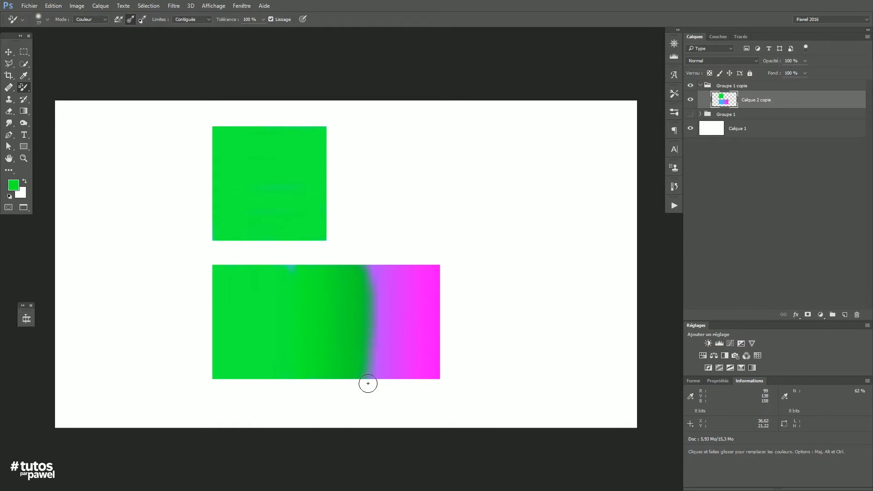
left_click_drag(375, 263, 320, 263)
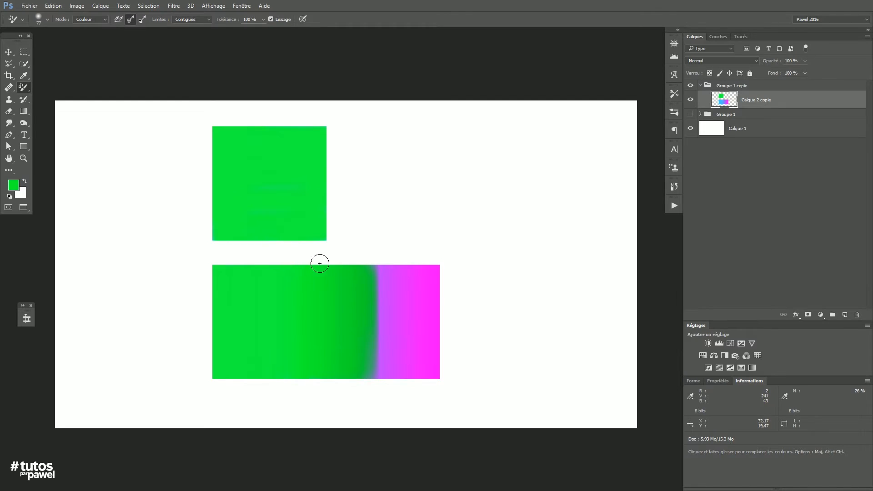
mouse_move(375, 302)
left_mouse_down()
mouse_move(376, 382)
mouse_move(321, 380)
left_mouse_up()
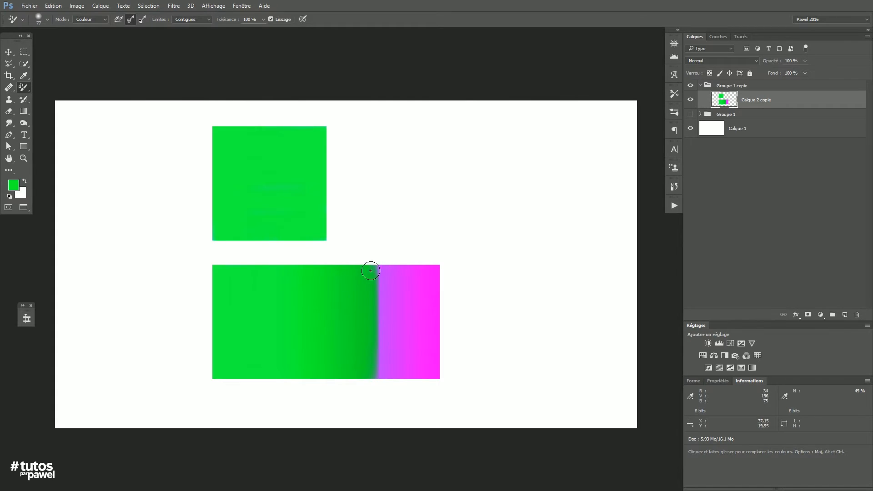
key("ctrl+z")
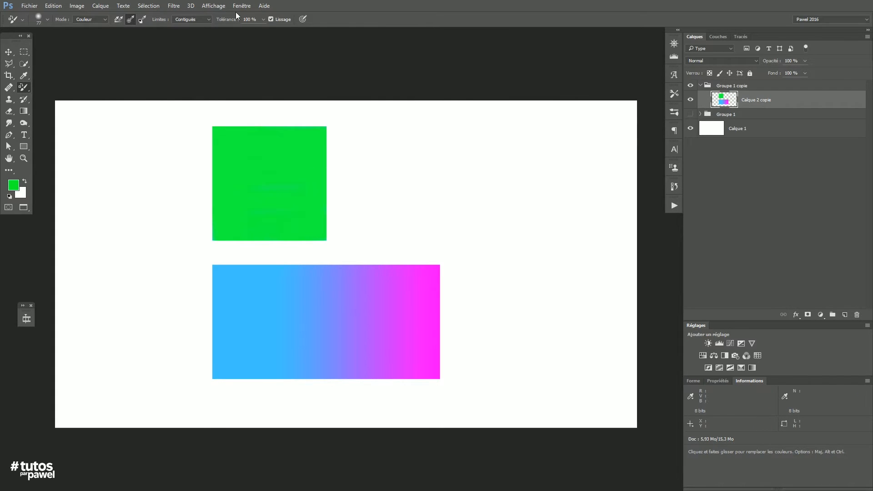
Switch to the document exercice 1.psd and duplicate the layer Calque 1
left_click(240, 5)
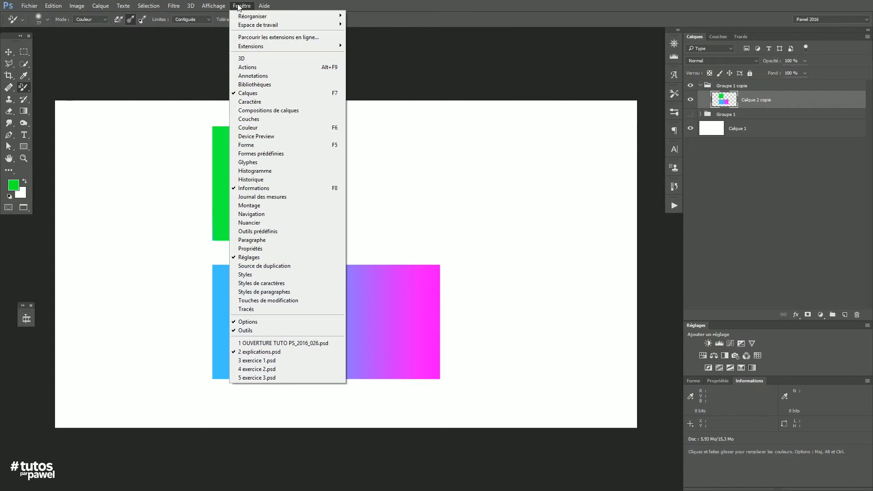
left_click(246, 361)
mouse_move(345, 388)
left_mouse_down()
mouse_move(347, 277)
mouse_move(357, 247)
mouse_move(370, 338)
left_mouse_up()
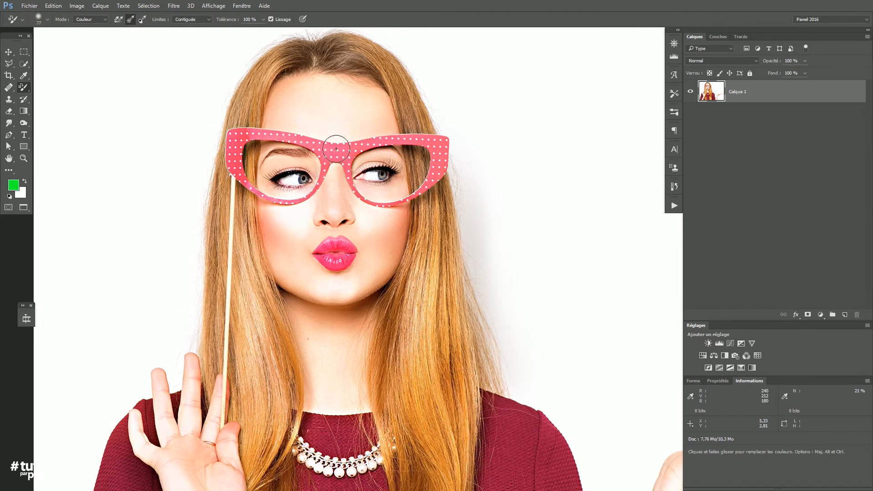
left_click_drag(466, 194, 461, 234)
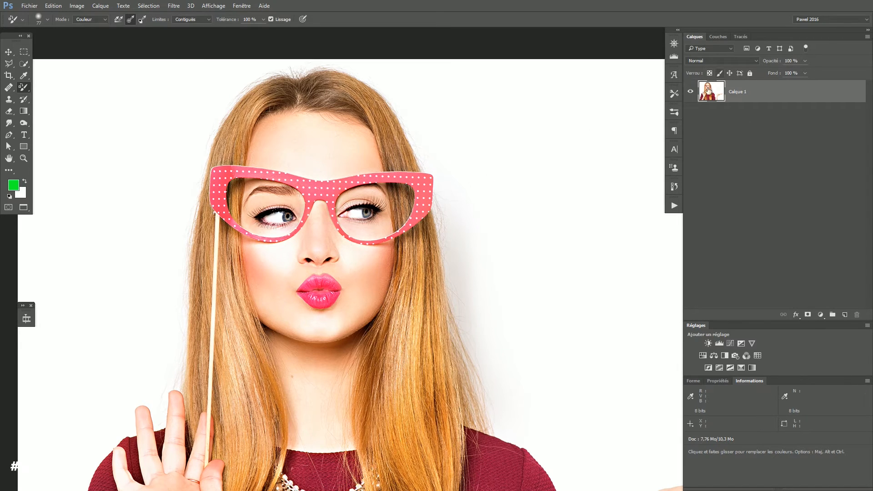
mouse_move(710, 96)
left_mouse_down()
mouse_move(782, 289)
mouse_move(844, 313)
left_mouse_up()
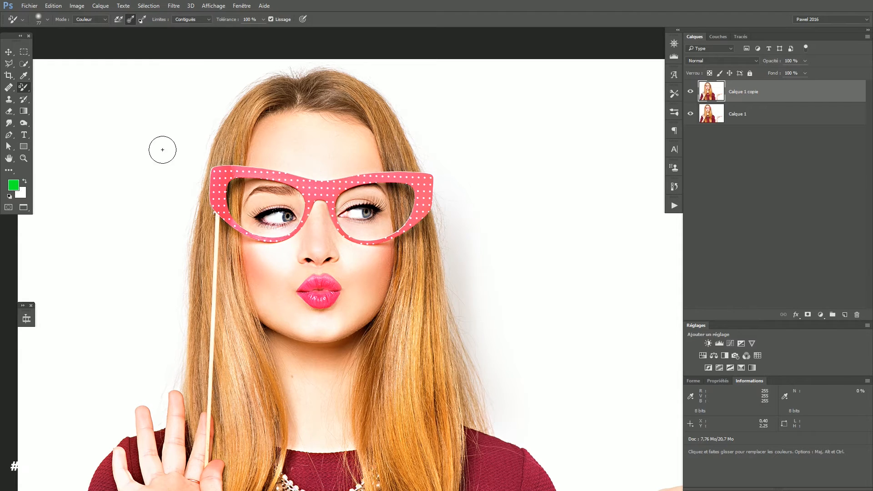
Paint the pink glasses frame green with continuous sampling at 100 % tolerance, check its edges, and undo the strokes
left_click(118, 19)
left_click_drag(251, 171, 256, 174)
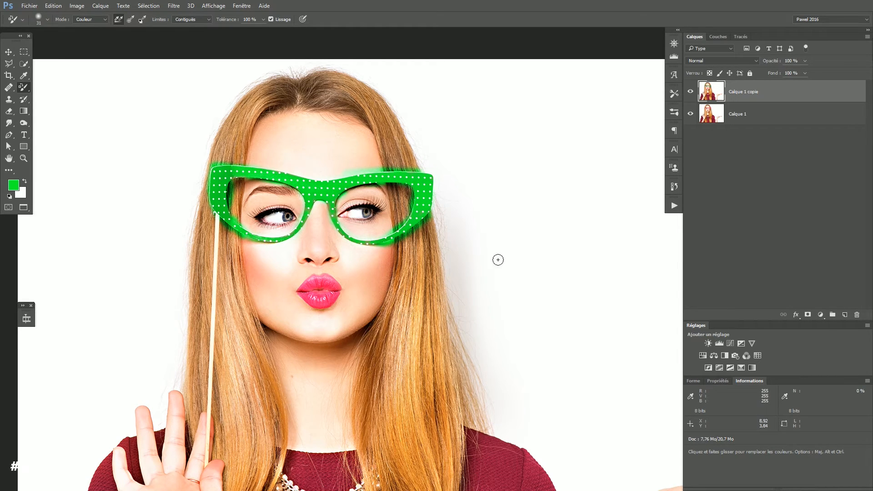
scroll(201, 170, "up", 5)
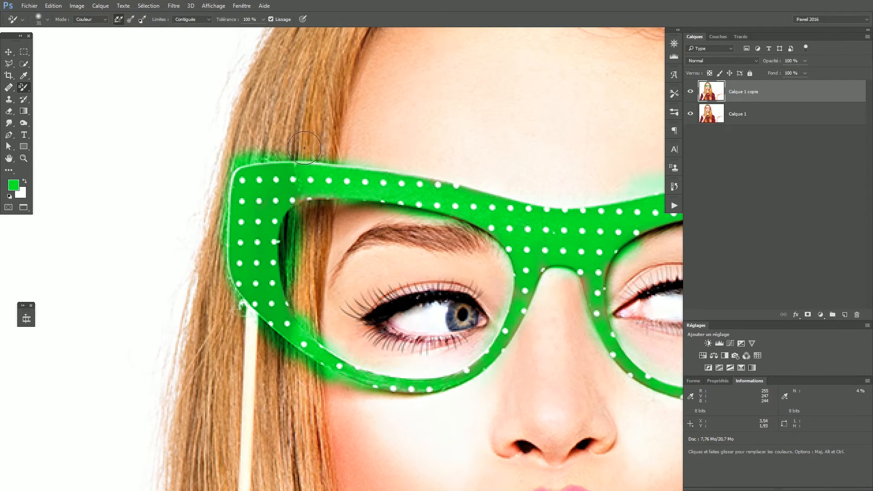
scroll(320, 267, "down", 4)
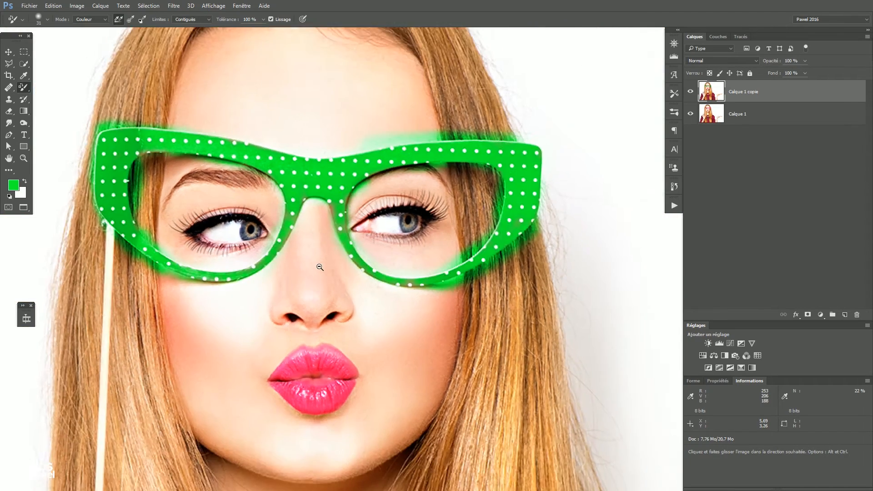
scroll(319, 267, "down", 2)
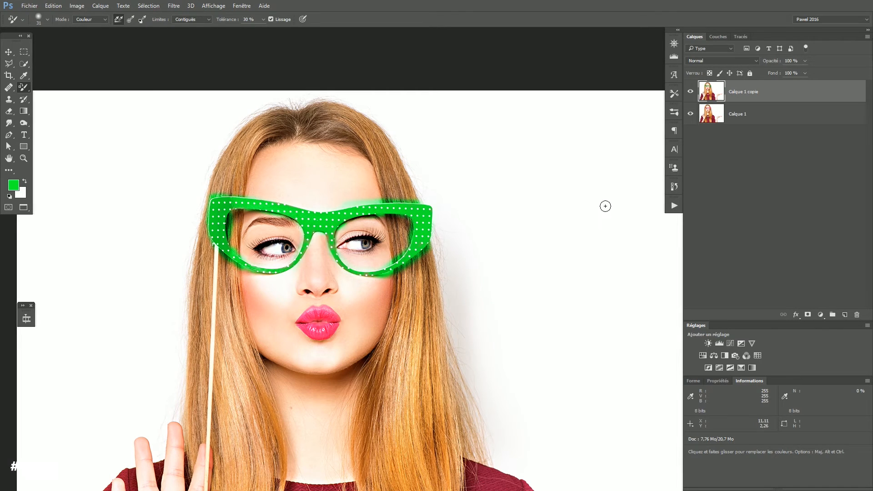
key("ctrl+z")
Paint the glasses frame green with continuous sampling at 30 % tolerance, and undo the strokes
scroll(219, 231, "up", 4)
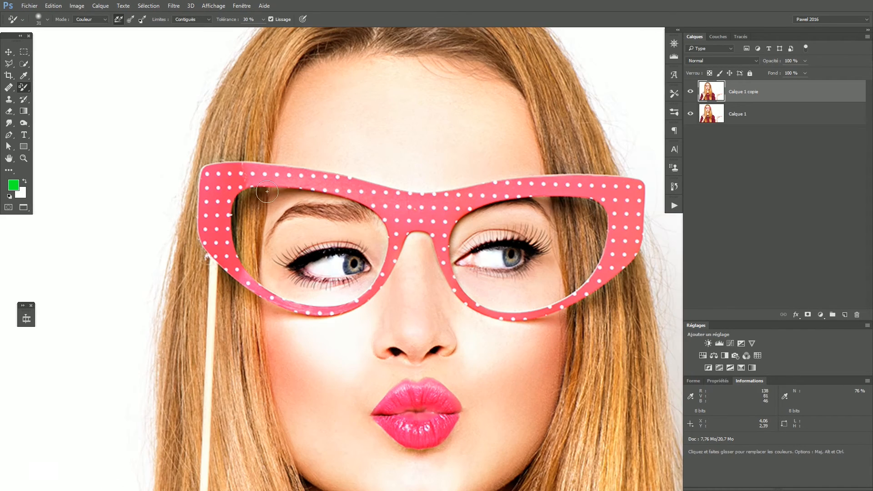
mouse_move(272, 178)
left_mouse_down()
mouse_move(242, 180)
mouse_move(297, 181)
mouse_move(266, 174)
left_mouse_up()
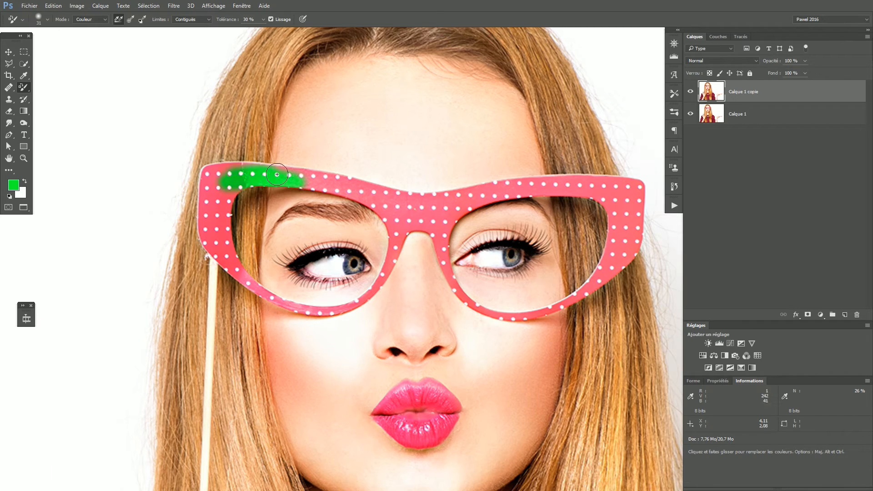
mouse_move(214, 169)
left_mouse_down()
mouse_move(200, 187)
mouse_move(212, 236)
left_mouse_up()
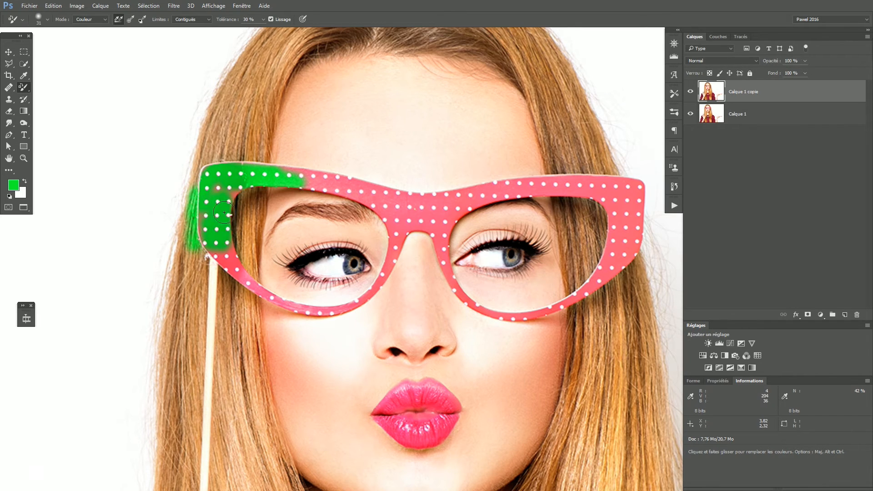
mouse_move(271, 301)
left_mouse_down()
mouse_move(340, 310)
mouse_move(393, 258)
mouse_move(402, 225)
mouse_move(382, 274)
mouse_move(347, 313)
mouse_move(371, 291)
mouse_move(389, 253)
mouse_move(373, 194)
mouse_move(346, 182)
mouse_move(370, 196)
mouse_move(459, 203)
mouse_move(486, 189)
mouse_move(413, 227)
mouse_move(437, 243)
mouse_move(472, 305)
mouse_move(535, 315)
mouse_move(486, 316)
mouse_move(448, 270)
mouse_move(496, 308)
mouse_move(561, 307)
left_mouse_up()
mouse_move(643, 218)
left_mouse_down()
mouse_move(640, 186)
mouse_move(576, 189)
mouse_move(518, 179)
mouse_move(635, 188)
left_mouse_up()
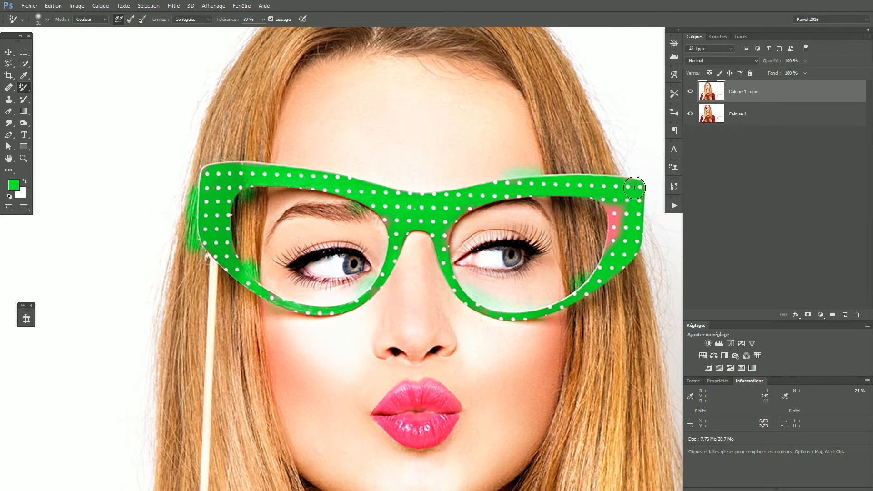
left_click(376, 262, "alt")
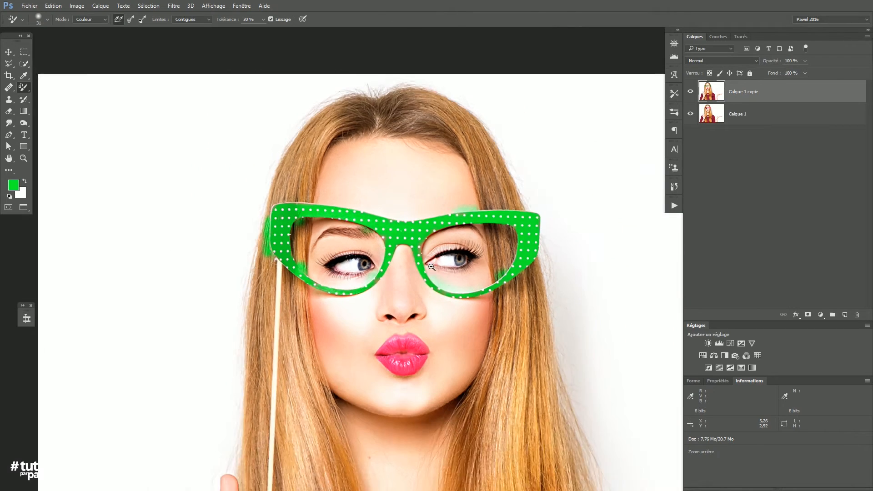
left_click_drag(376, 261, 292, 241)
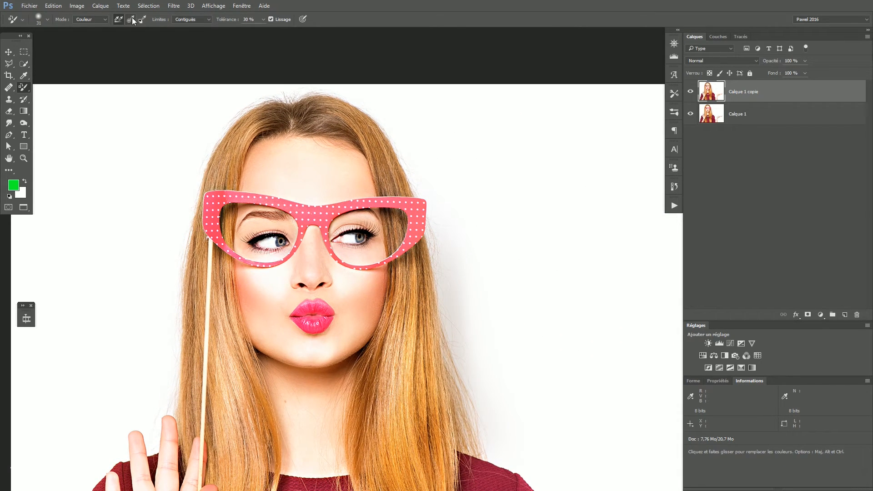
Paint the whole pink glasses frame green with the Color Replacement tool, using sampling once at 30 % tolerance
left_click_drag(273, 213, 301, 212)
left_click(301, 212, "ctrl")
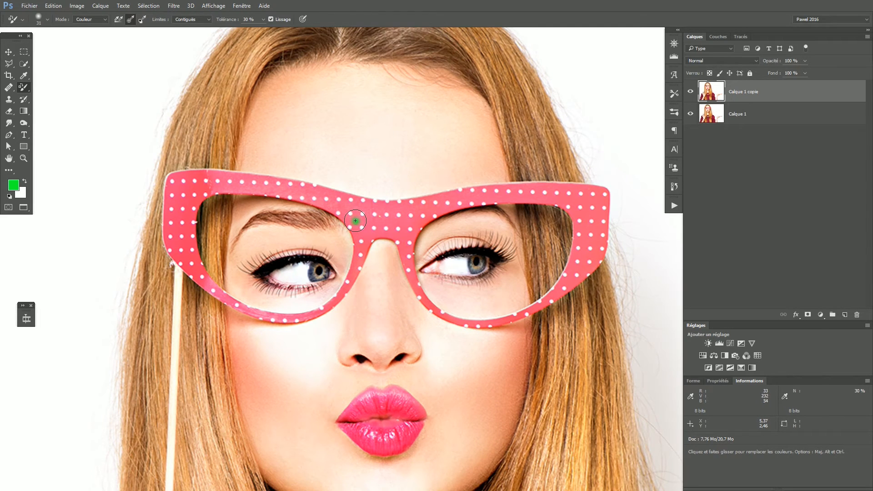
mouse_move(355, 222)
left_mouse_down()
mouse_move(258, 183)
mouse_move(205, 191)
mouse_move(217, 171)
mouse_move(159, 182)
mouse_move(173, 256)
left_mouse_up()
mouse_move(241, 308)
left_mouse_down()
mouse_move(307, 315)
mouse_move(327, 303)
mouse_move(349, 279)
mouse_move(352, 215)
mouse_move(385, 206)
mouse_move(376, 203)
mouse_move(391, 213)
mouse_move(390, 228)
mouse_move(441, 200)
mouse_move(495, 194)
mouse_move(464, 194)
mouse_move(591, 191)
left_mouse_up()
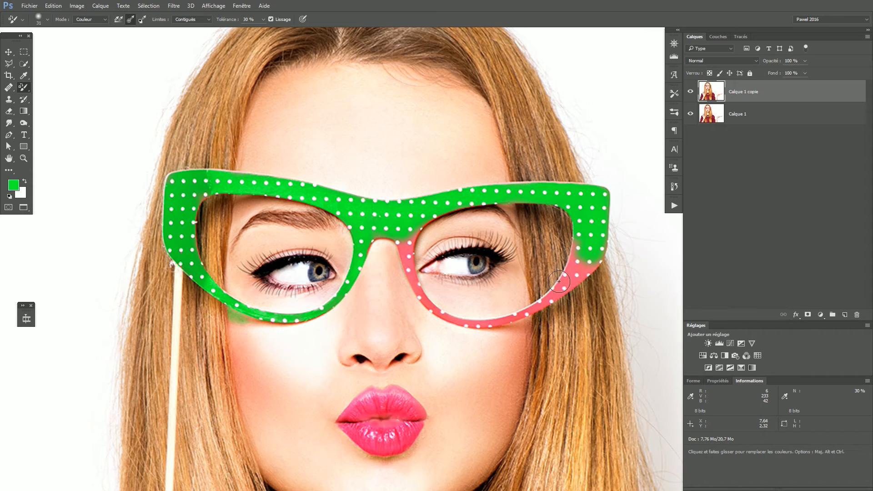
mouse_move(536, 303)
left_mouse_down()
mouse_move(477, 323)
mouse_move(420, 297)
mouse_move(404, 264)
mouse_move(421, 217)
left_mouse_up()
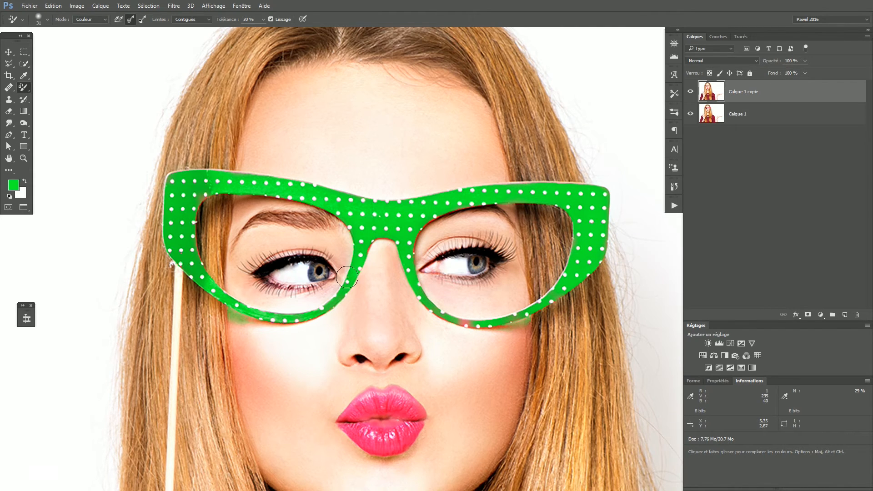
mouse_move(465, 323)
left_mouse_down()
mouse_move(490, 318)
mouse_move(400, 296)
left_mouse_up()
left_click(471, 321, "alt")
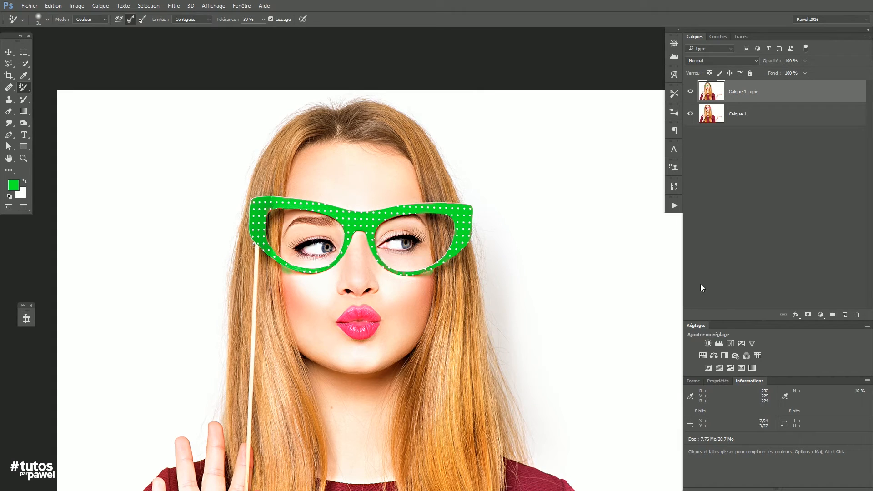
Add a layer mask to Calque 1 copie and brush black on it to hide the green spill on the cheek below the frame
left_click(808, 315)
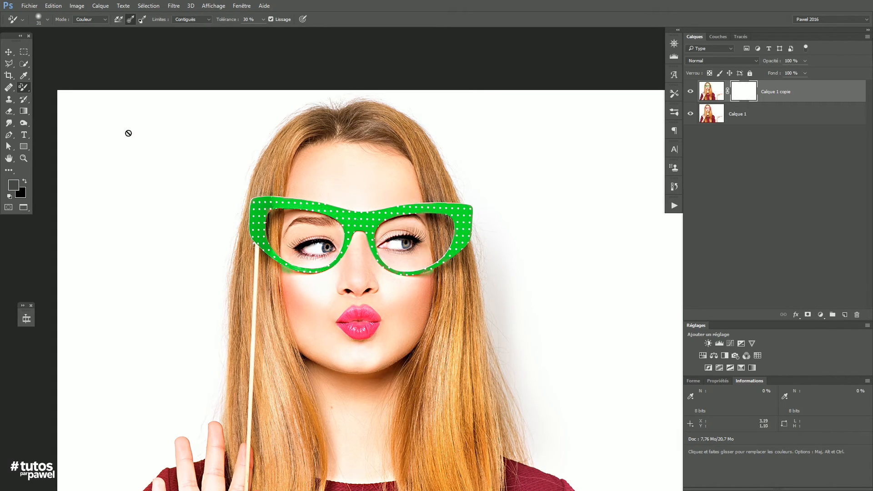
right_click(26, 85)
left_click(62, 87)
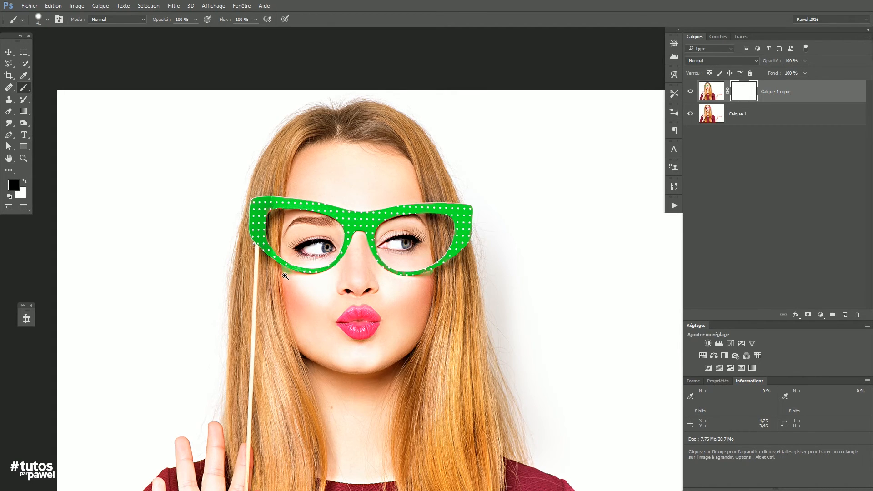
scroll(285, 275, "up", 2)
mouse_move(293, 272)
left_mouse_down()
mouse_move(260, 269)
mouse_move(288, 262)
mouse_move(260, 255)
left_mouse_up()
key("x")
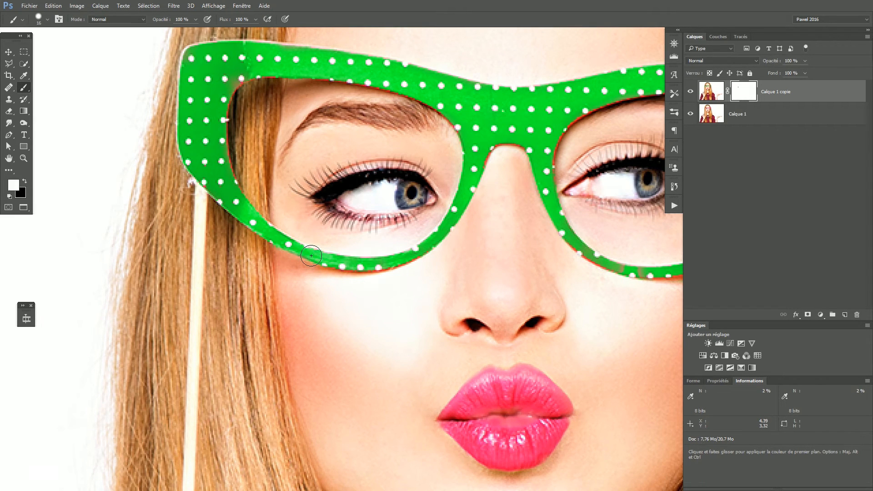
scroll(363, 255, "down", 1)
scroll(364, 254, "down", 3)
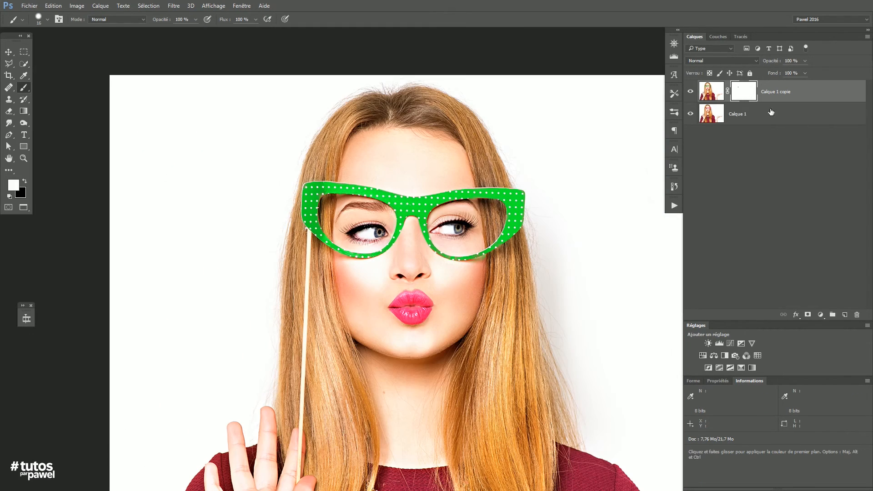
mouse_move(634, 187)
left_mouse_down()
mouse_move(543, 131)
mouse_move(546, 82)
mouse_move(560, 142)
left_mouse_up()
Switch to the document exercice 2.psd, delete the layer Arrière-plan copie, and duplicate the Arrière-plan layer
left_click(242, 5)
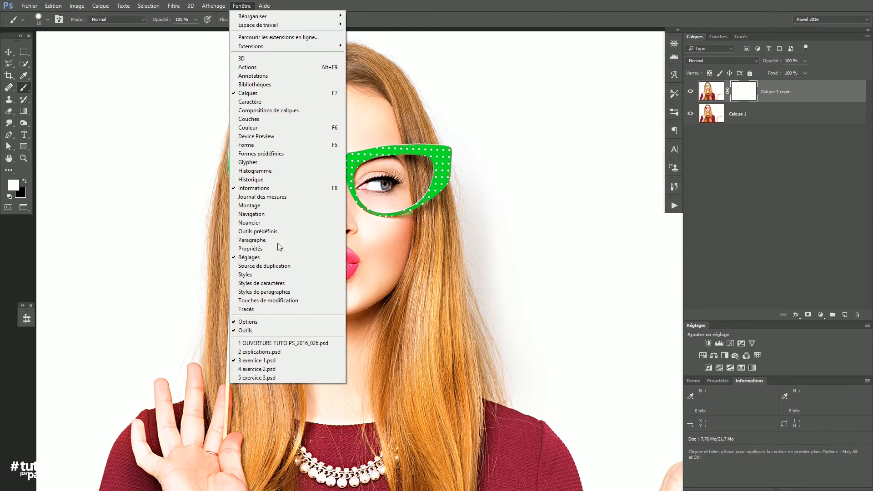
left_click(248, 368)
scroll(368, 264, "down", 5)
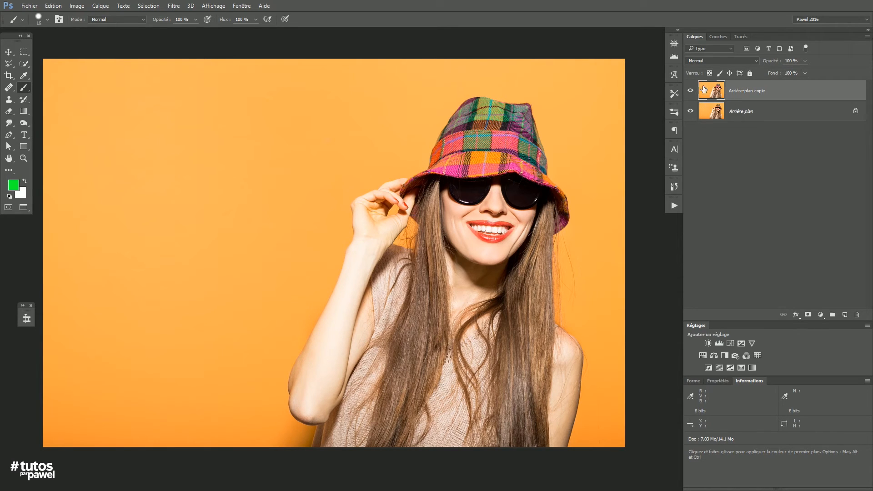
left_click_drag(718, 89, 857, 314)
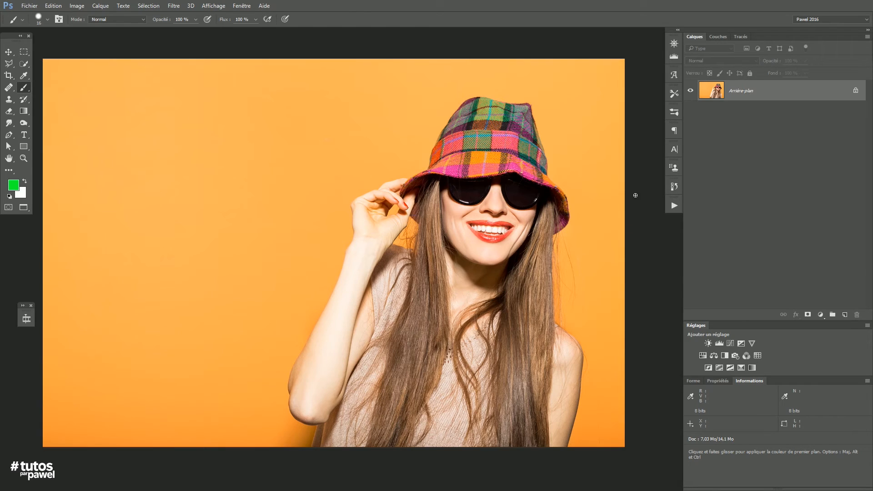
key("ctrl+j")
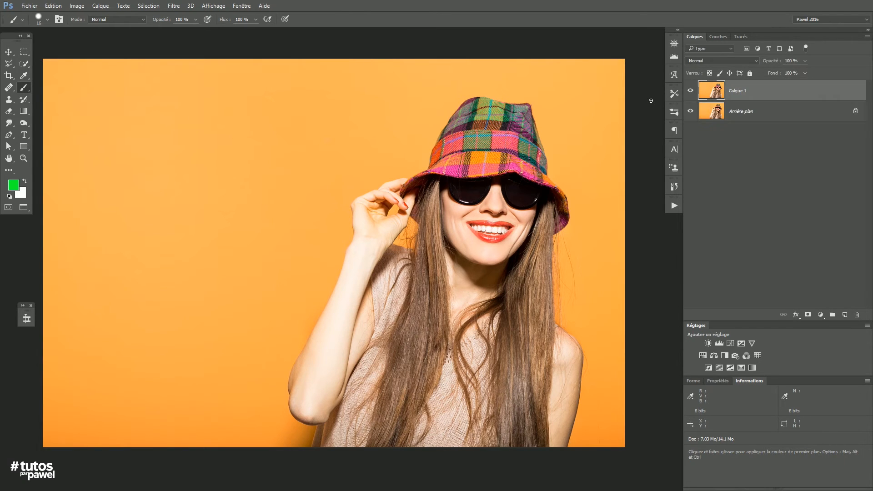
Set the foreground colour to a saturated blue, about hex 0012ff, and activate the Color Replacement tool
left_click(13, 185)
left_click_drag(704, 303, 704, 290)
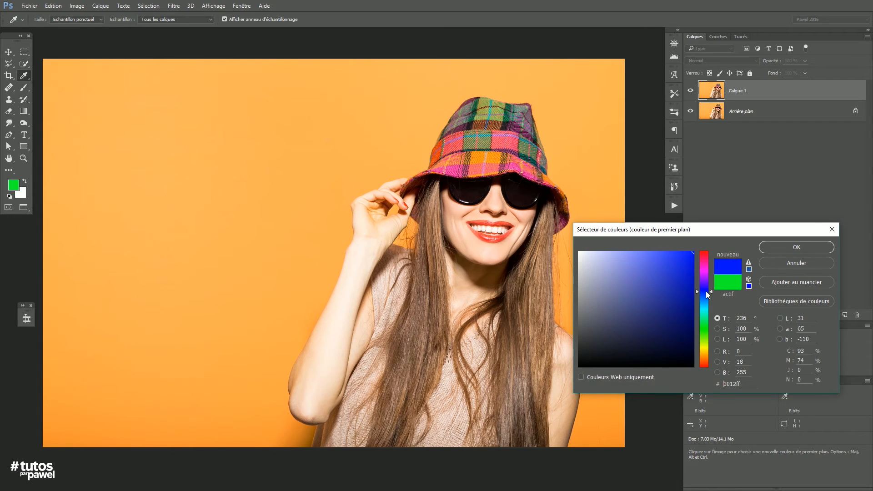
left_click(781, 249)
key("b")
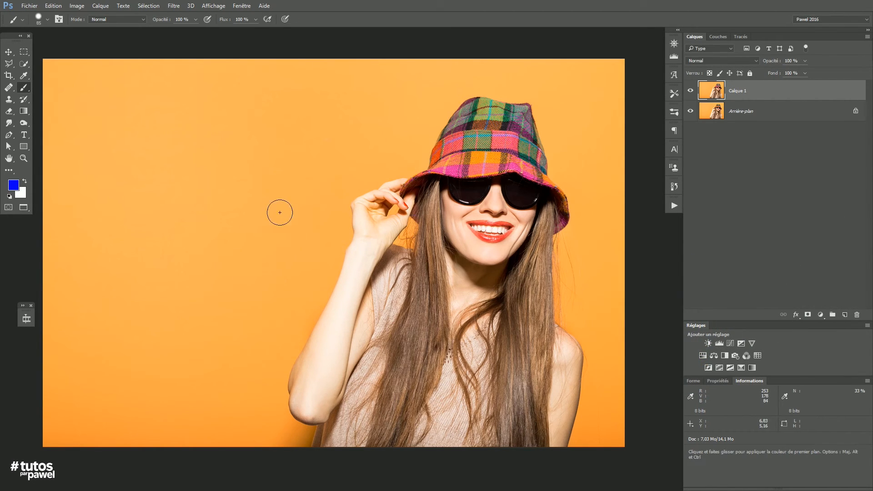
right_click(23, 89)
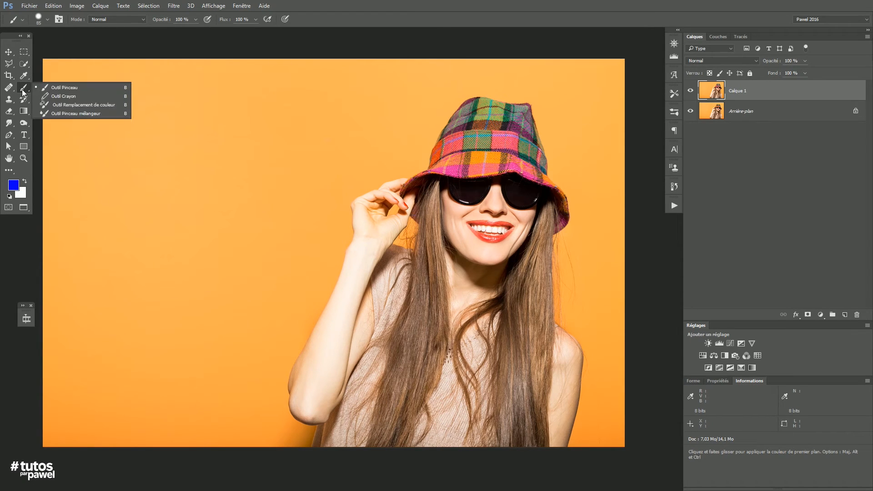
left_click(94, 105)
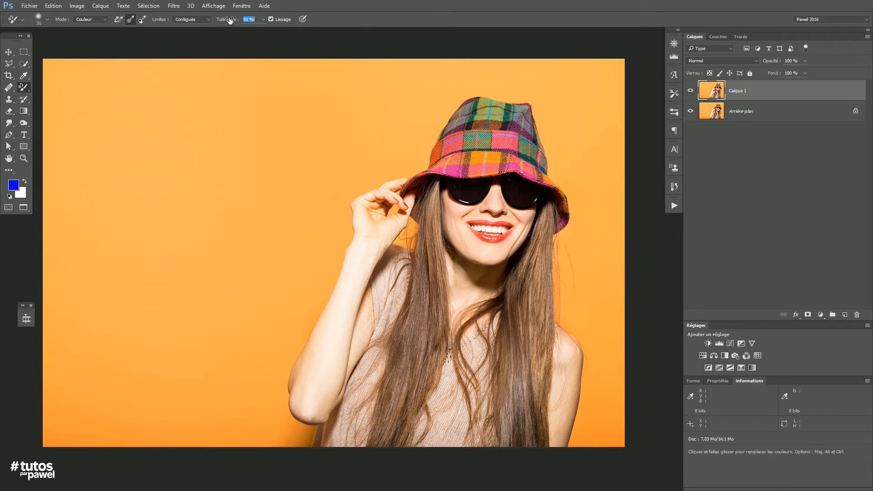
Paint the orange background blue with sampling once at 50 % tolerance and a large brush, and undo the strokes
mouse_move(141, 168)
left_mouse_down()
mouse_move(186, 171)
mouse_move(181, 165)
mouse_move(172, 230)
left_mouse_up()
mouse_move(250, 75)
left_mouse_down()
mouse_move(63, 70)
mouse_move(63, 211)
mouse_move(67, 157)
mouse_move(89, 249)
mouse_move(157, 186)
mouse_move(179, 418)
mouse_move(261, 361)
mouse_move(288, 419)
mouse_move(283, 438)
mouse_move(296, 318)
mouse_move(327, 195)
mouse_move(401, 153)
mouse_move(350, 168)
mouse_move(419, 97)
mouse_move(470, 61)
mouse_move(575, 94)
mouse_move(604, 415)
mouse_move(616, 397)
mouse_move(591, 462)
left_mouse_up()
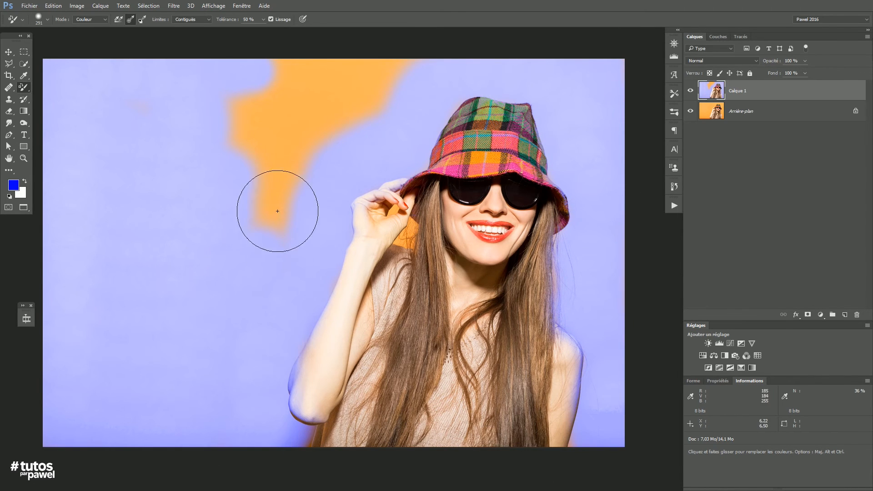
mouse_move(259, 236)
left_mouse_down()
mouse_move(290, 118)
mouse_move(261, 211)
mouse_move(265, 253)
mouse_move(280, 254)
mouse_move(269, 248)
mouse_move(339, 123)
mouse_move(284, 143)
mouse_move(218, 74)
left_mouse_up()
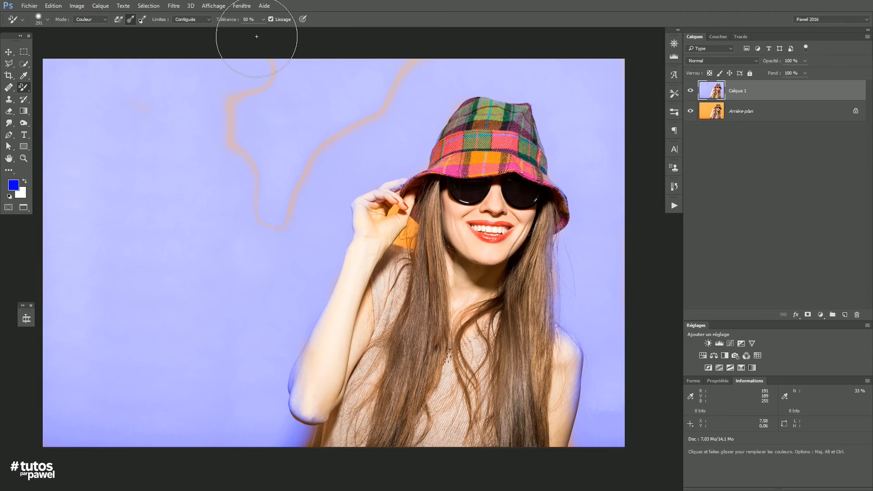
key("ctrl+z")
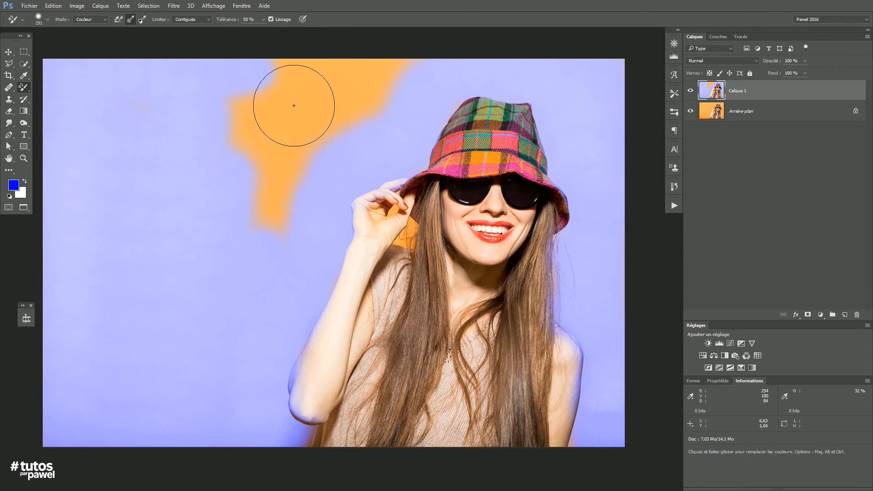
key("ctrl+alt+z")
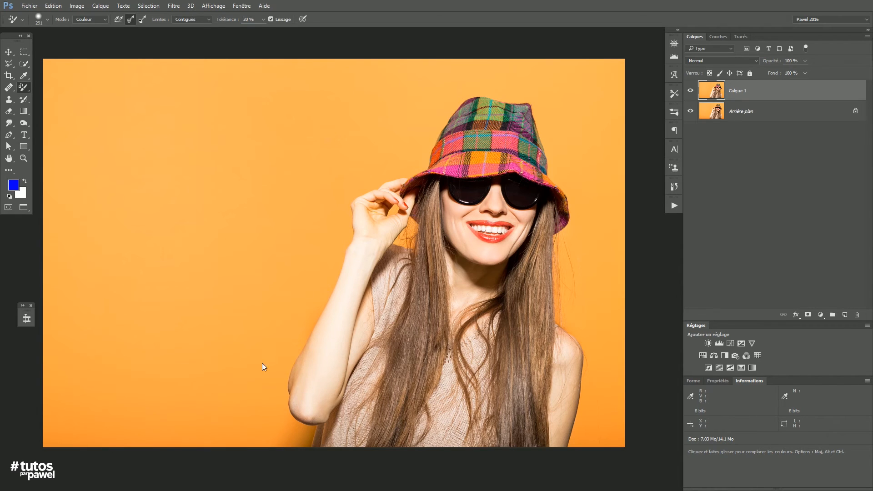
Recolour the orange background blue with sampling once at 20 % tolerance, and brush over the leftover orange outlines with the sampled light blue
mouse_move(273, 82)
left_mouse_down()
mouse_move(117, 77)
mouse_move(76, 60)
mouse_move(55, 270)
mouse_move(81, 489)
mouse_move(123, 123)
mouse_move(148, 126)
mouse_move(152, 490)
mouse_move(199, 452)
mouse_move(292, 444)
mouse_move(302, 430)
mouse_move(282, 435)
mouse_move(272, 316)
mouse_move(328, 222)
mouse_move(373, 96)
mouse_move(425, 77)
mouse_move(397, 147)
mouse_move(460, 61)
mouse_move(547, 74)
mouse_move(582, 132)
mouse_move(605, 137)
mouse_move(596, 170)
mouse_move(611, 144)
mouse_move(607, 269)
mouse_move(625, 372)
mouse_move(624, 440)
mouse_move(606, 456)
mouse_move(612, 422)
mouse_move(608, 457)
mouse_move(618, 432)
left_mouse_up()
mouse_move(313, 87)
left_mouse_down()
mouse_move(259, 142)
mouse_move(312, 70)
mouse_move(316, 86)
mouse_move(257, 181)
left_mouse_up()
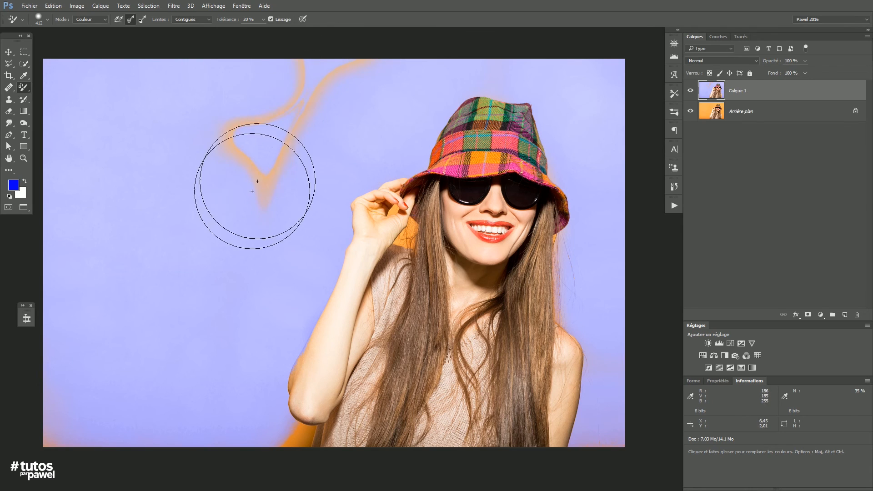
right_click(24, 87)
left_click(55, 87)
left_click(163, 178, "alt")
mouse_move(187, 179)
left_mouse_down()
mouse_move(236, 149)
mouse_move(232, 135)
mouse_move(243, 126)
mouse_move(280, 121)
mouse_move(368, 66)
mouse_move(262, 149)
mouse_move(280, 154)
mouse_move(297, 149)
left_mouse_up()
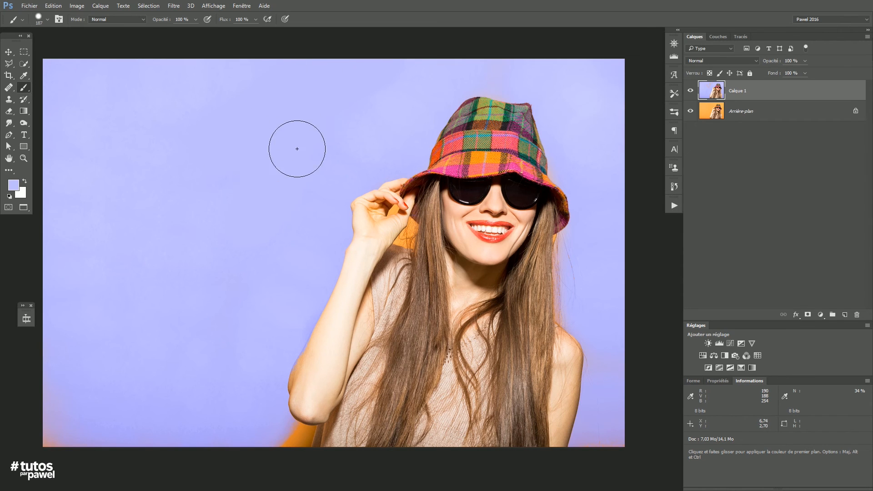
Recolour the remaining orange between the hand and hair and in the shadow below the elbow, using Color Replacement with up to 79 % tolerance
right_click(28, 87)
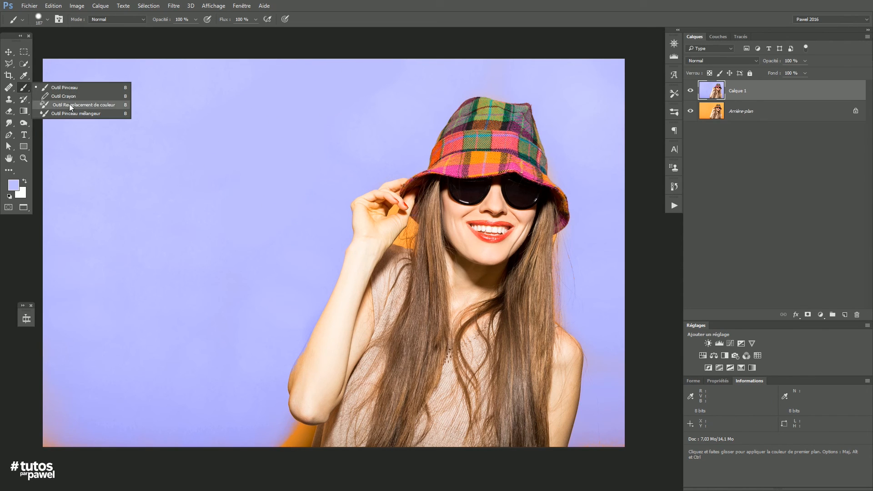
left_click(55, 105)
left_click(411, 240, "ctrl")
mouse_move(376, 200)
left_mouse_down()
mouse_move(339, 190)
mouse_move(199, 189)
left_mouse_up()
mouse_move(265, 168)
left_mouse_down()
mouse_move(368, 142)
mouse_move(379, 178)
mouse_move(371, 248)
mouse_move(414, 186)
mouse_move(408, 248)
mouse_move(401, 241)
mouse_move(418, 238)
mouse_move(409, 237)
mouse_move(424, 203)
left_mouse_up()
key("space")
left_click_drag(345, 461, 345, 240)
key("ctrl+minus")
key("ctrl+minus")
key("ctrl+minus")
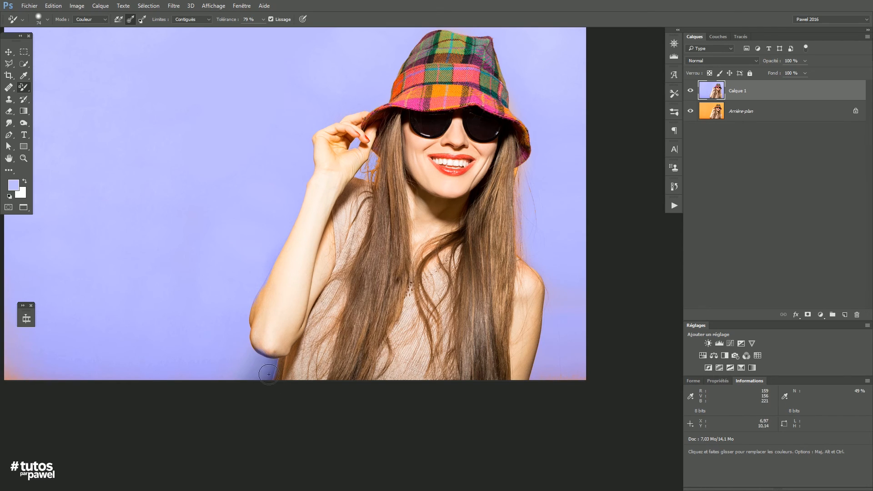
key("ctrl+minus")
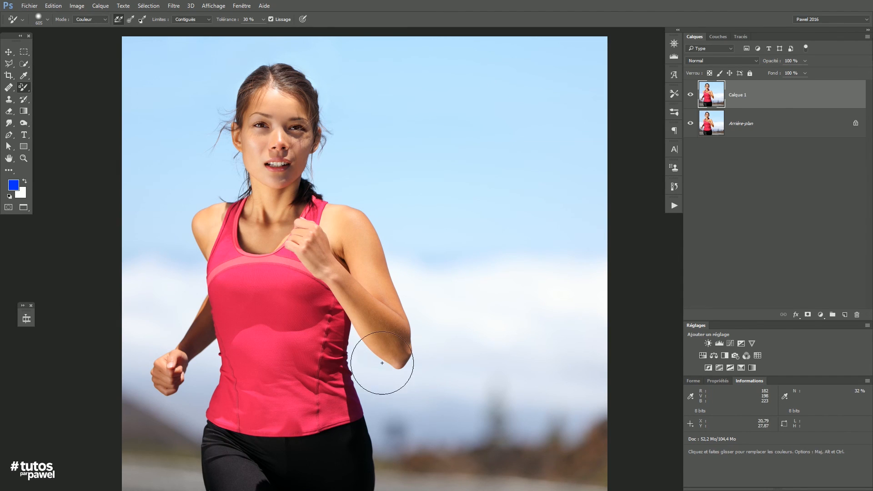
Shift the foreground colour to a slightly lighter blue for the runner photo
left_click_drag(308, 380, 318, 360)
left_click(14, 184)
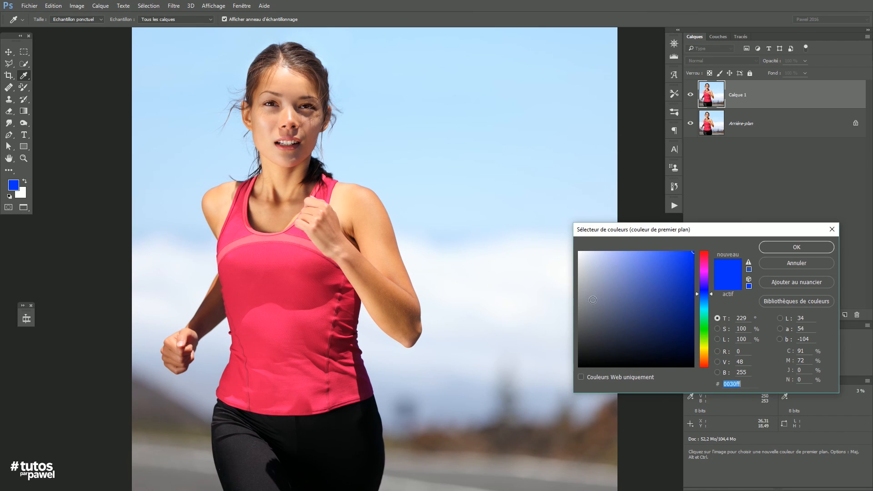
left_click_drag(707, 295, 708, 296)
left_click(781, 247)
Paint the runner's pink tank top blue on Calque 1 with continuous sampling at 30 % tolerance
left_click_drag(404, 279, 430, 265)
mouse_move(290, 308)
left_mouse_down()
mouse_move(281, 277)
mouse_move(275, 292)
mouse_move(267, 248)
mouse_move(273, 168)
mouse_move(266, 202)
mouse_move(286, 262)
mouse_move(318, 229)
mouse_move(342, 317)
mouse_move(356, 275)
mouse_move(382, 370)
mouse_move(325, 377)
mouse_move(264, 367)
mouse_move(282, 367)
mouse_move(269, 326)
mouse_move(377, 367)
mouse_move(344, 345)
mouse_move(331, 243)
mouse_move(352, 170)
mouse_move(322, 220)
mouse_move(301, 234)
mouse_move(319, 222)
mouse_move(345, 250)
left_mouse_up()
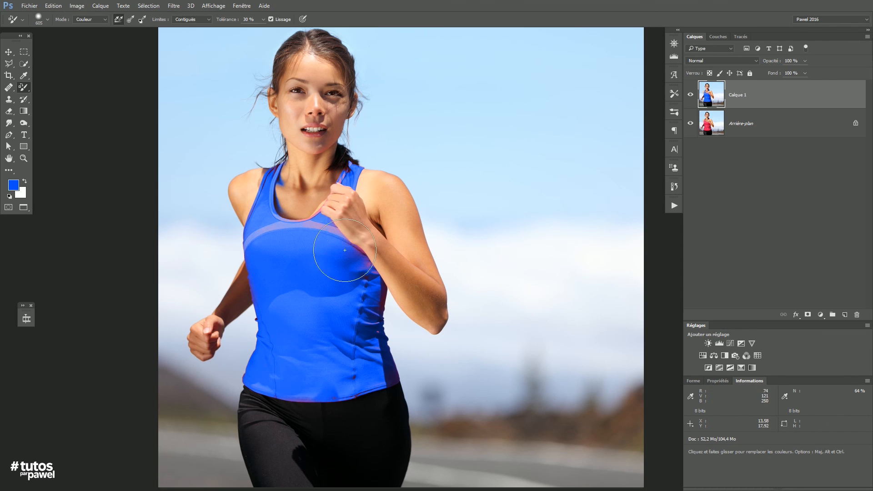
key("alt+space")
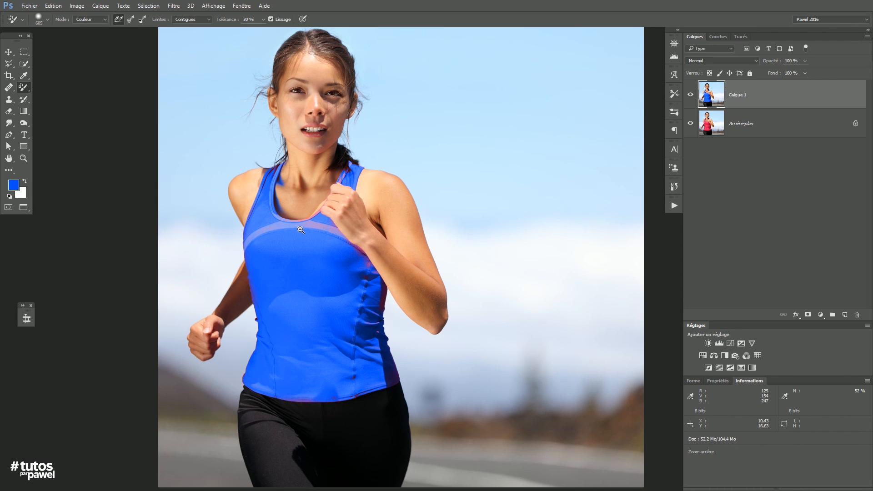
left_click(301, 230, "alt")
left_click(292, 230)
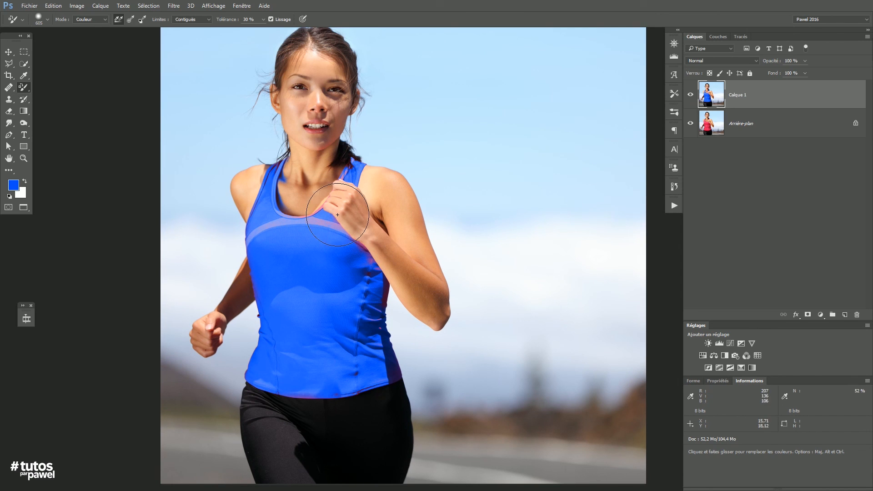
Add a layer mask to the runner's Calque 1 and make the layer's image the active target again
left_click(808, 315)
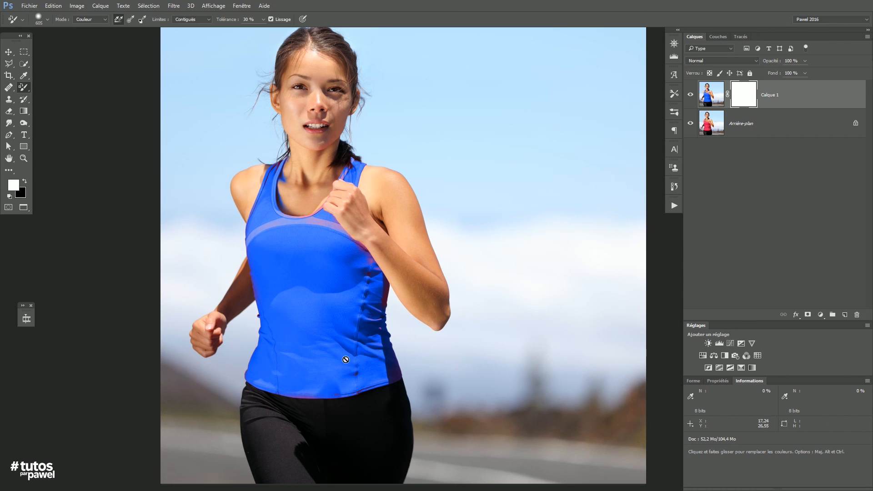
left_click(711, 94)
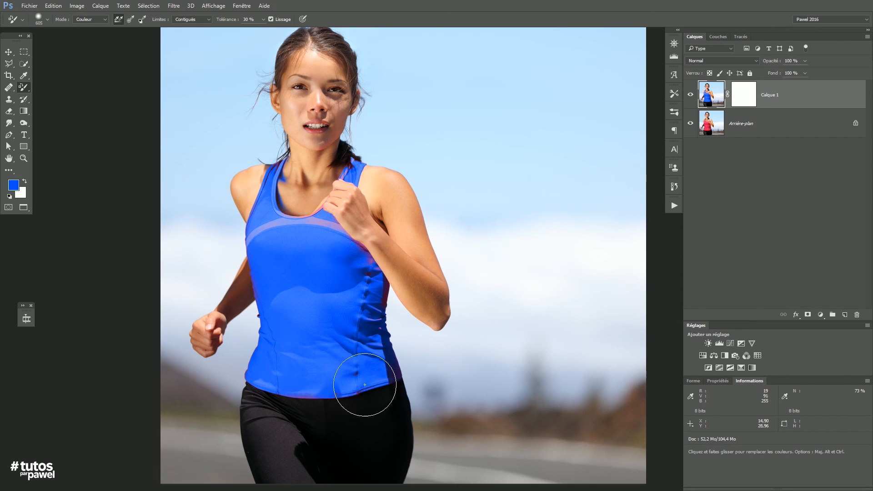
left_click(744, 209)
left_click(720, 94)
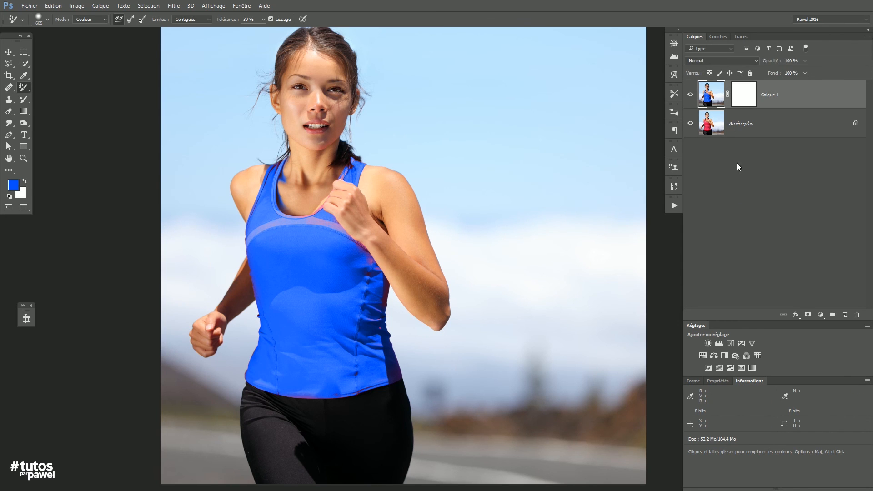